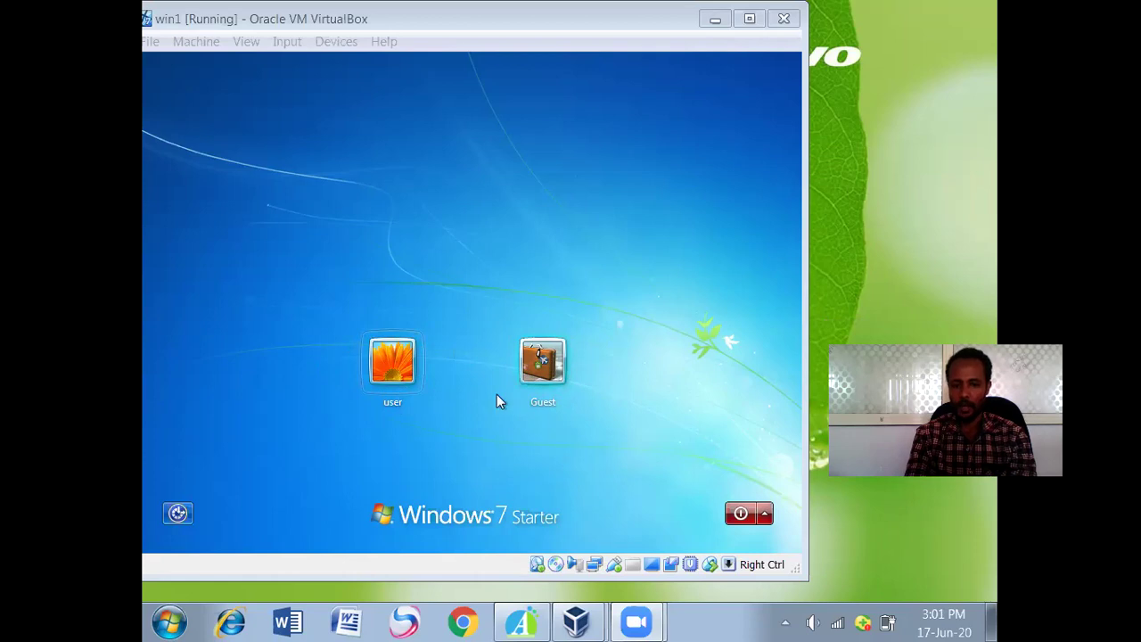
Log on to the user account and dismiss the Windows Activation reminder.
left_click(392, 365)
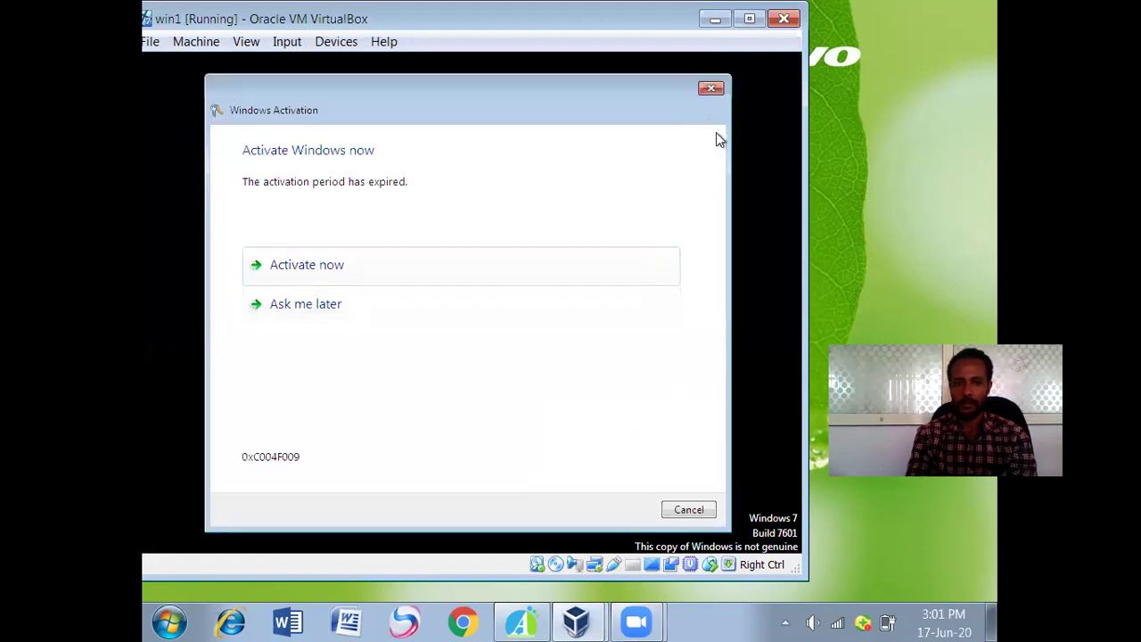
left_click(718, 88)
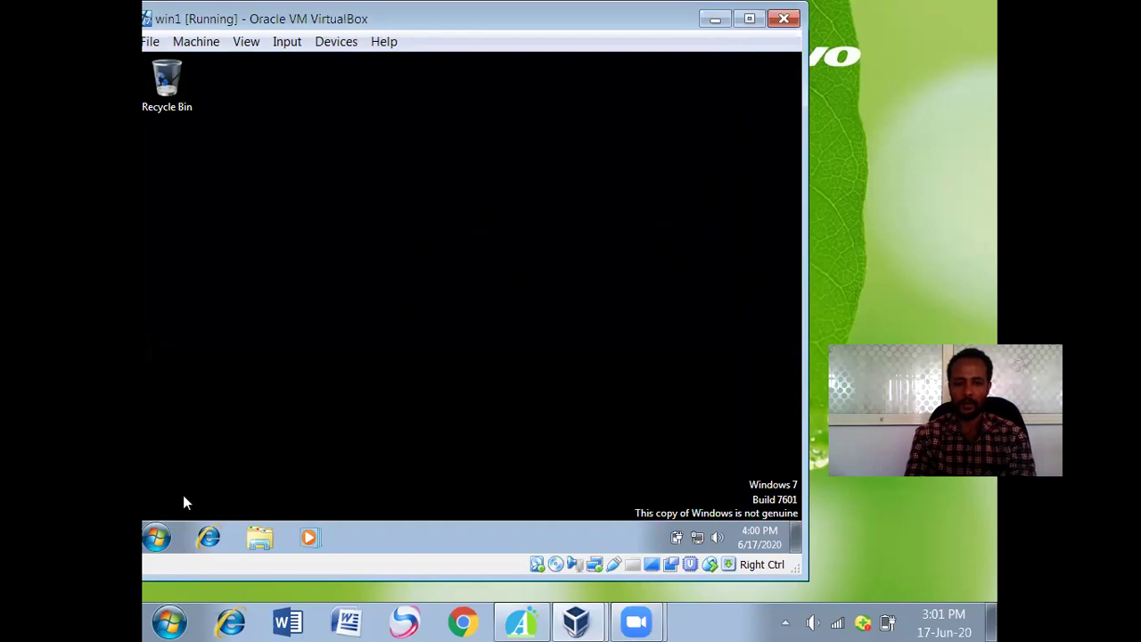
Search the Start menu for 'control' to reach Control Panel's Add or remove user accounts page.
left_click(165, 531)
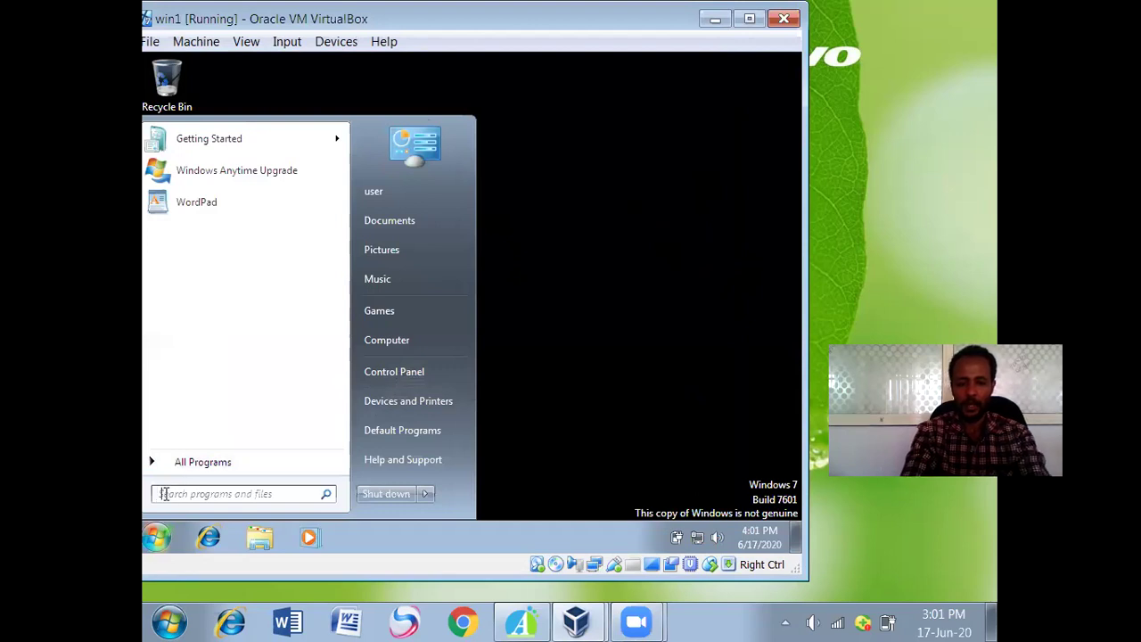
type("co")
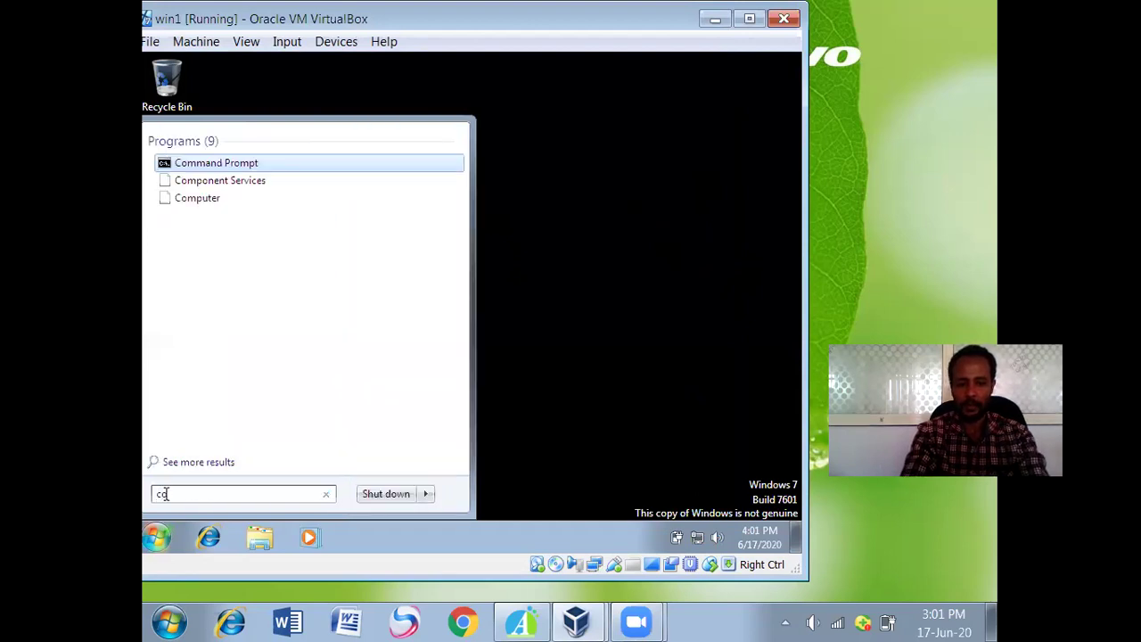
type("ntrol")
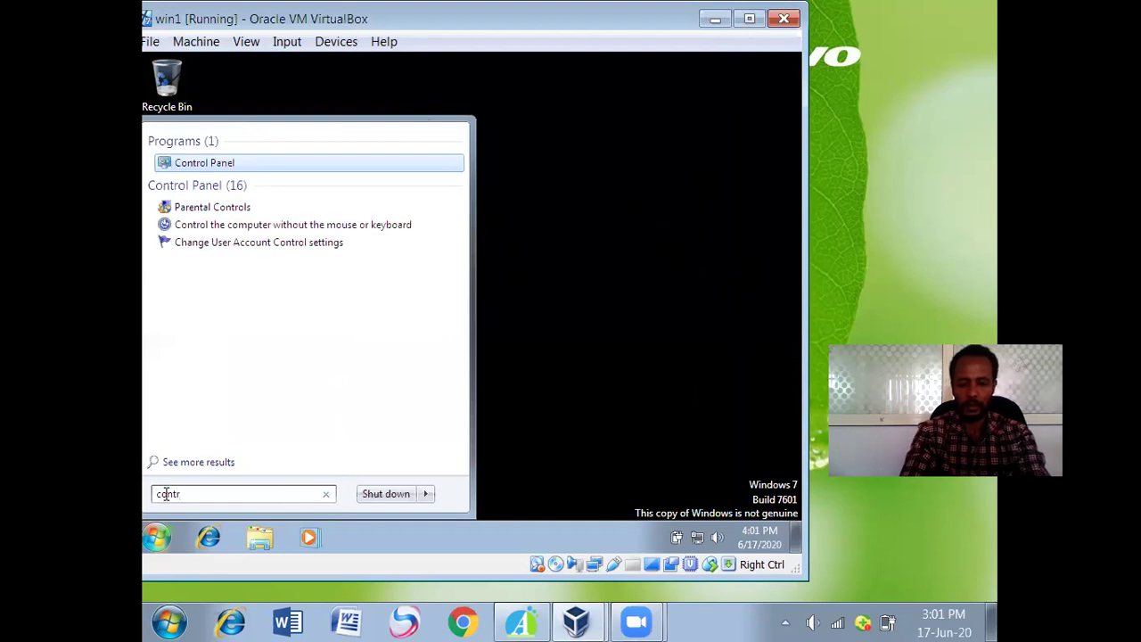
left_click(227, 163)
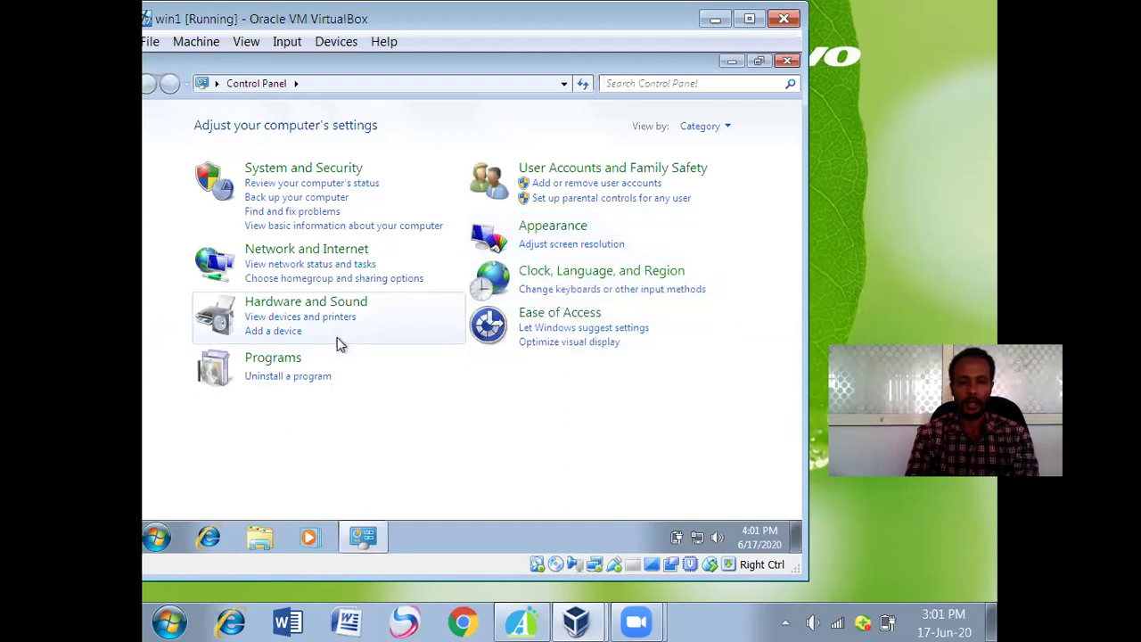
left_click(575, 184)
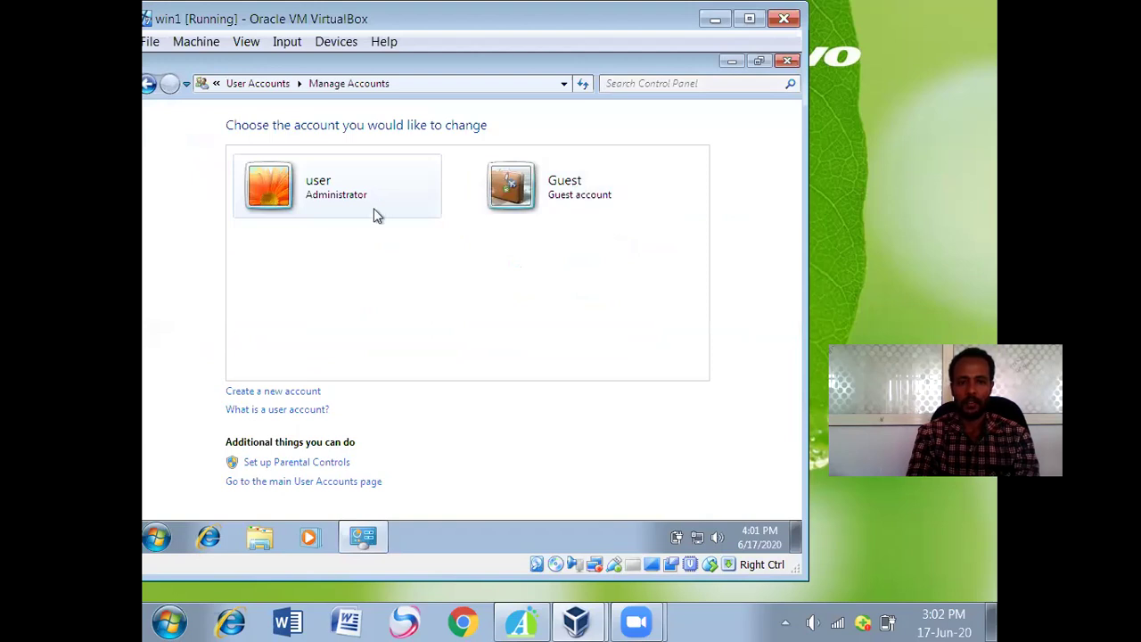
Turn off the Guest account, then open the change options for the Administrator account.
left_click(541, 196)
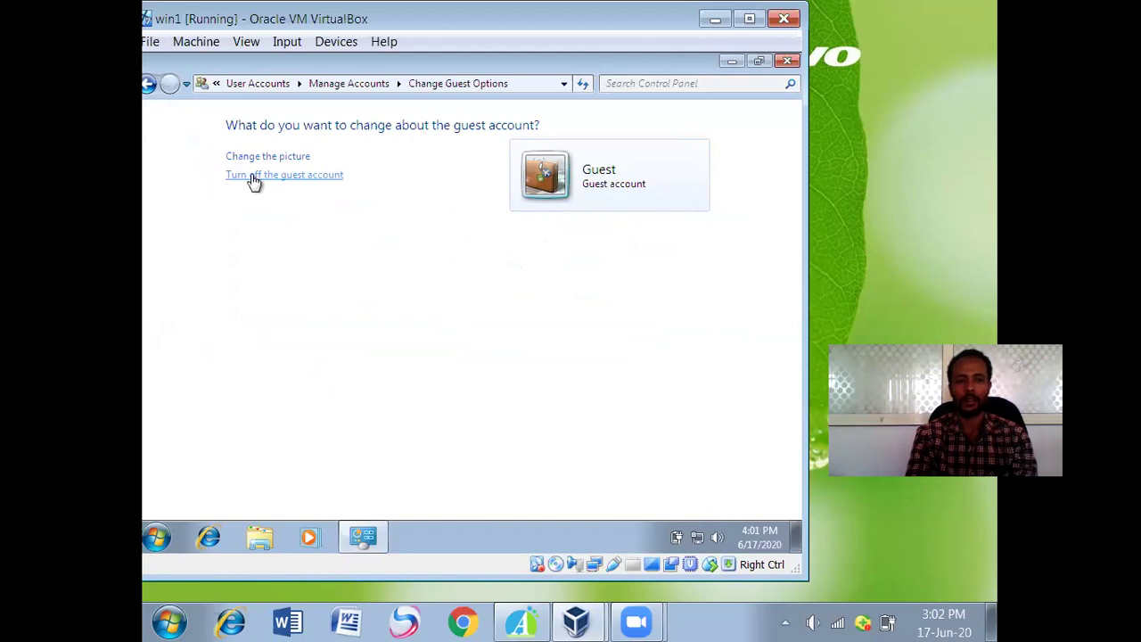
left_click(254, 177)
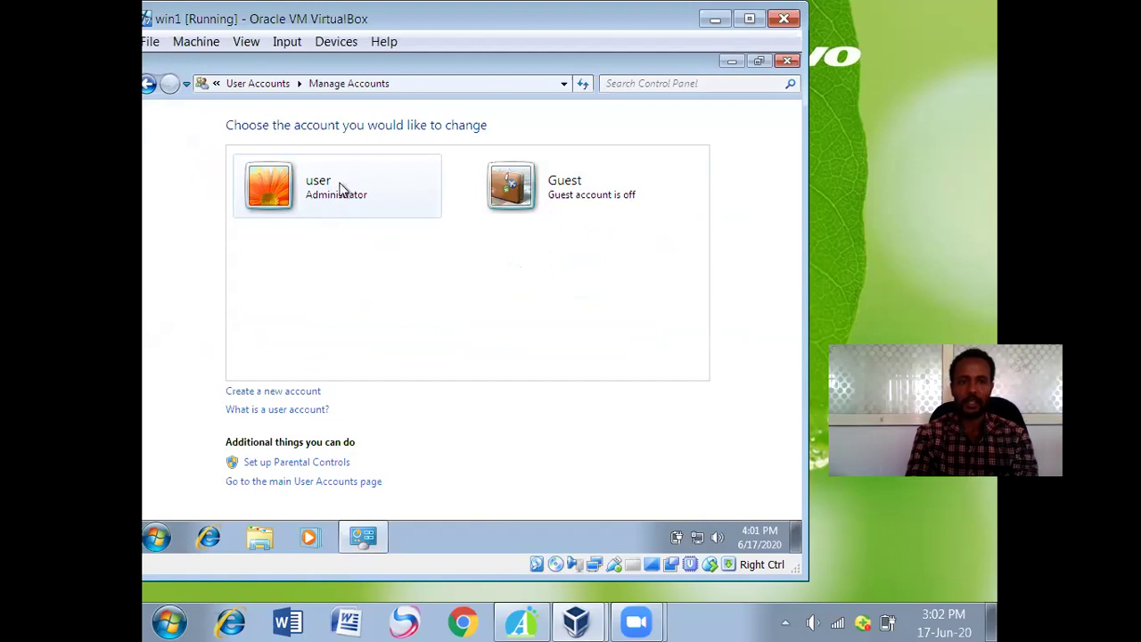
left_click(339, 189)
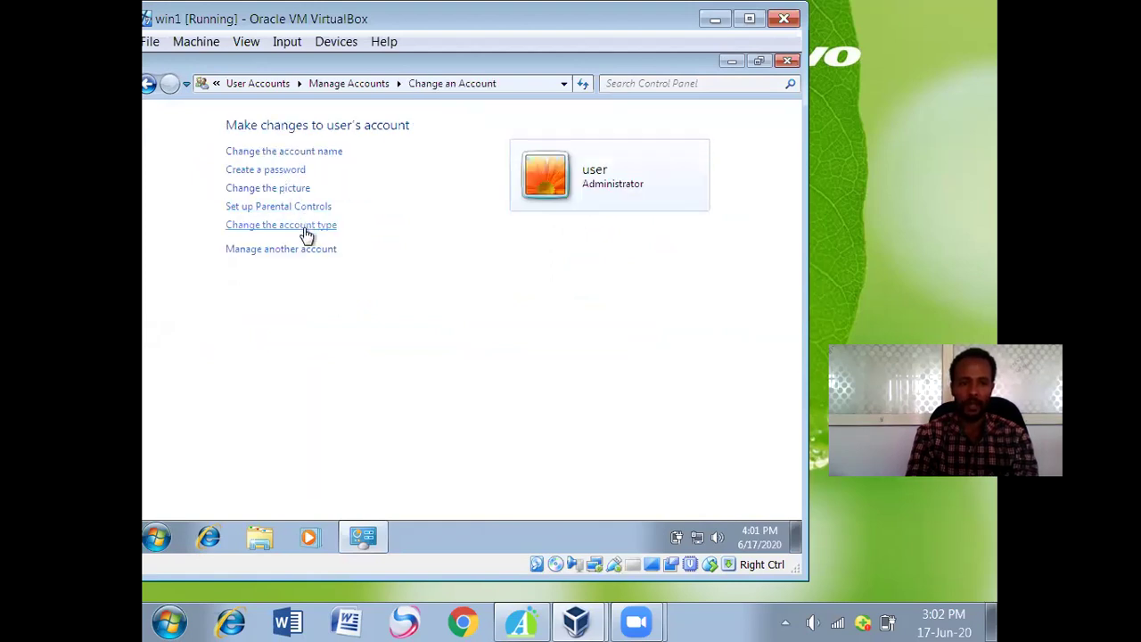
Rename the Administrator account to 'admin'.
left_click(293, 153)
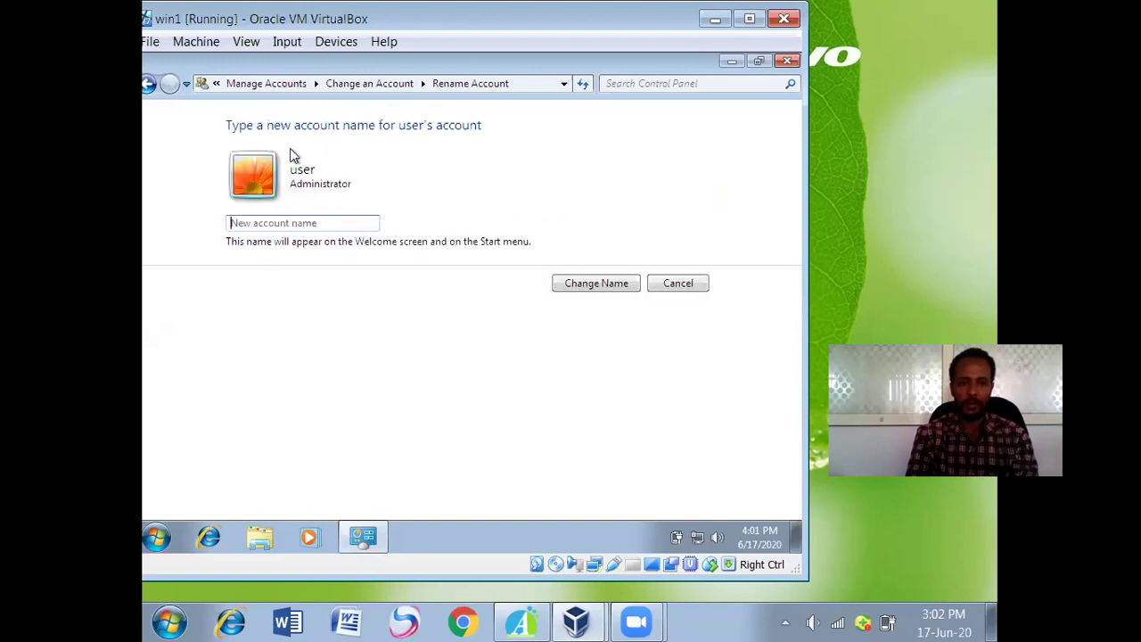
type("a")
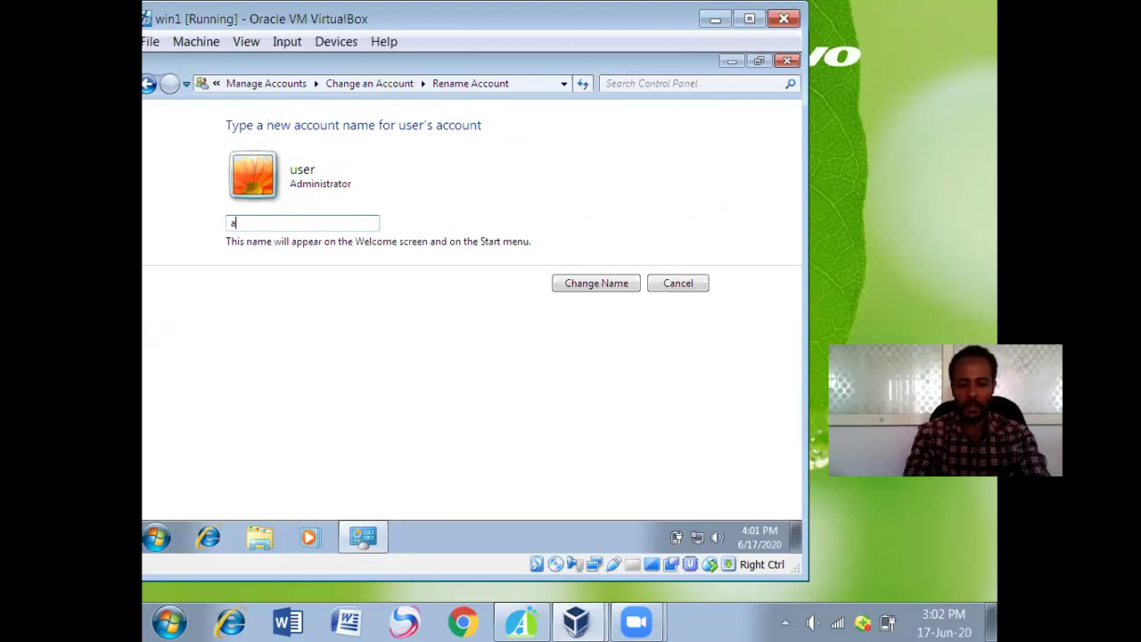
type("dmin")
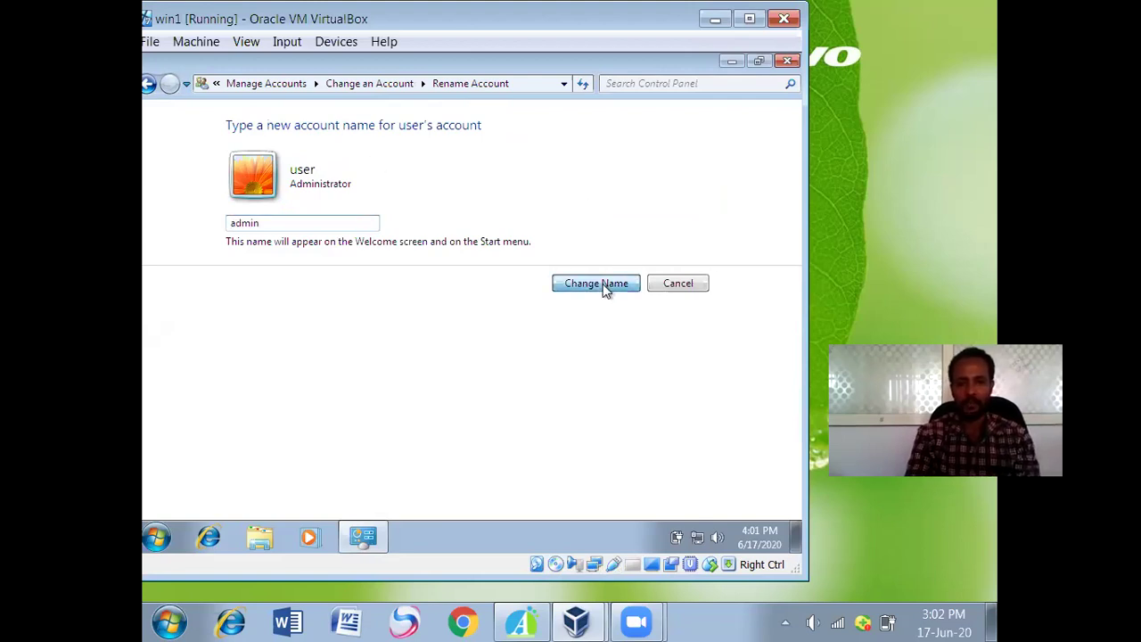
left_click(596, 283)
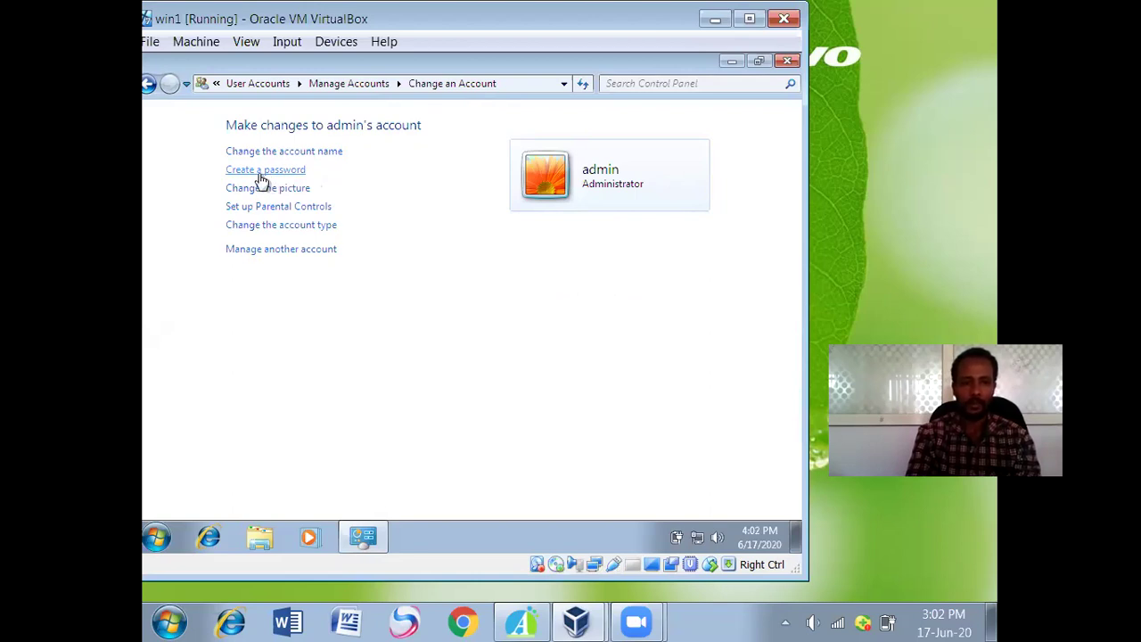
Create a password for the admin account, entering it in both fields and leaving the hint empty.
left_click(261, 178)
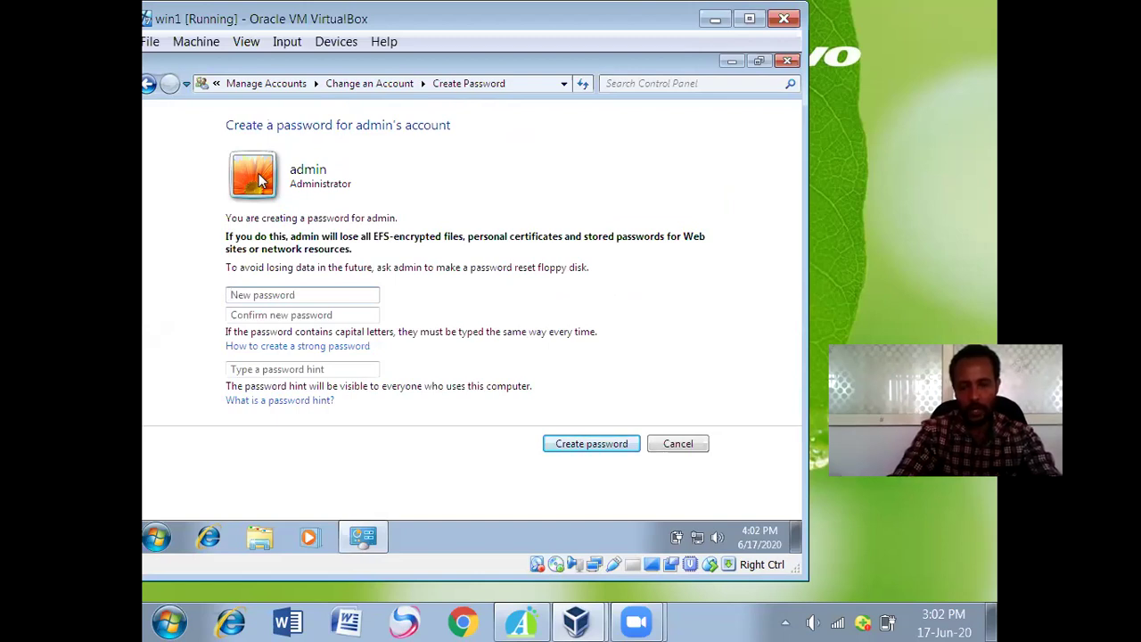
type("1")
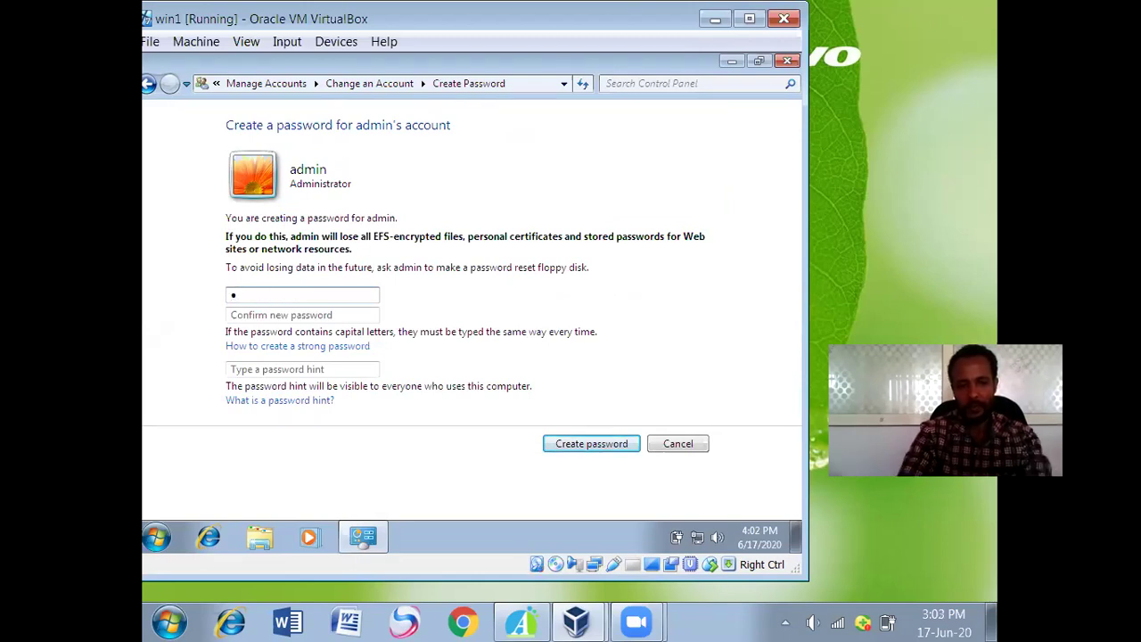
type("2345")
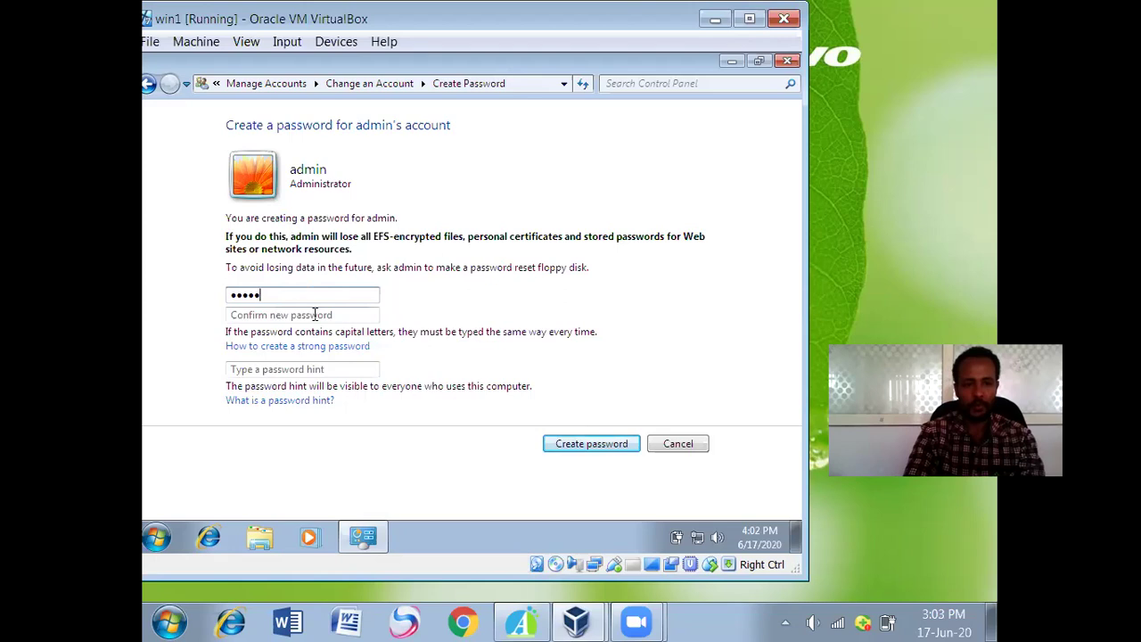
left_click(315, 315)
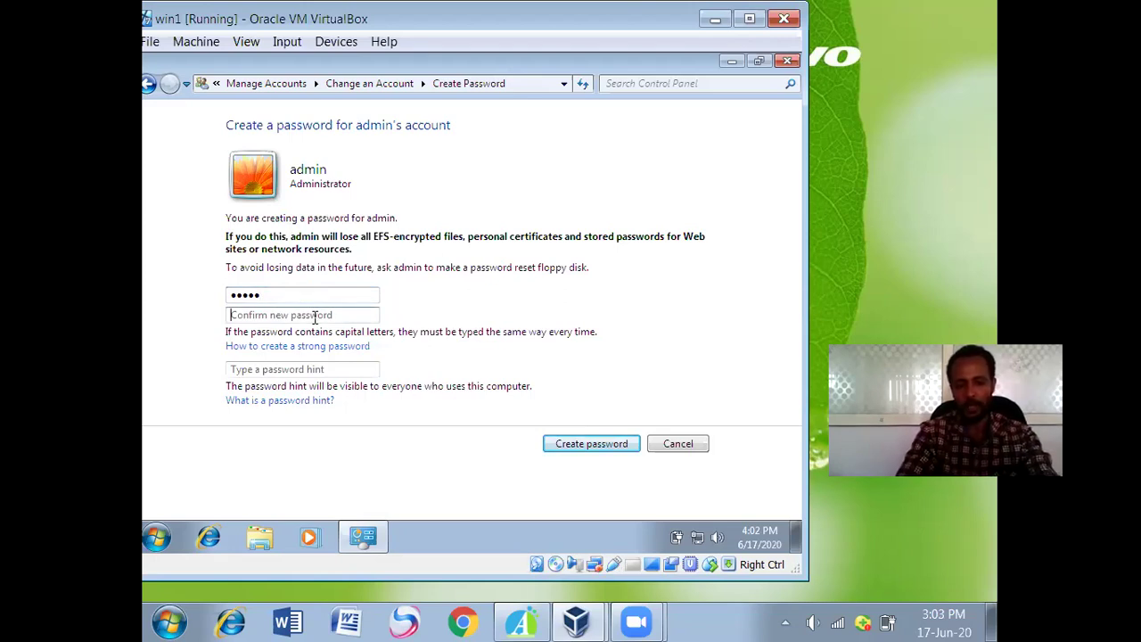
type("12345")
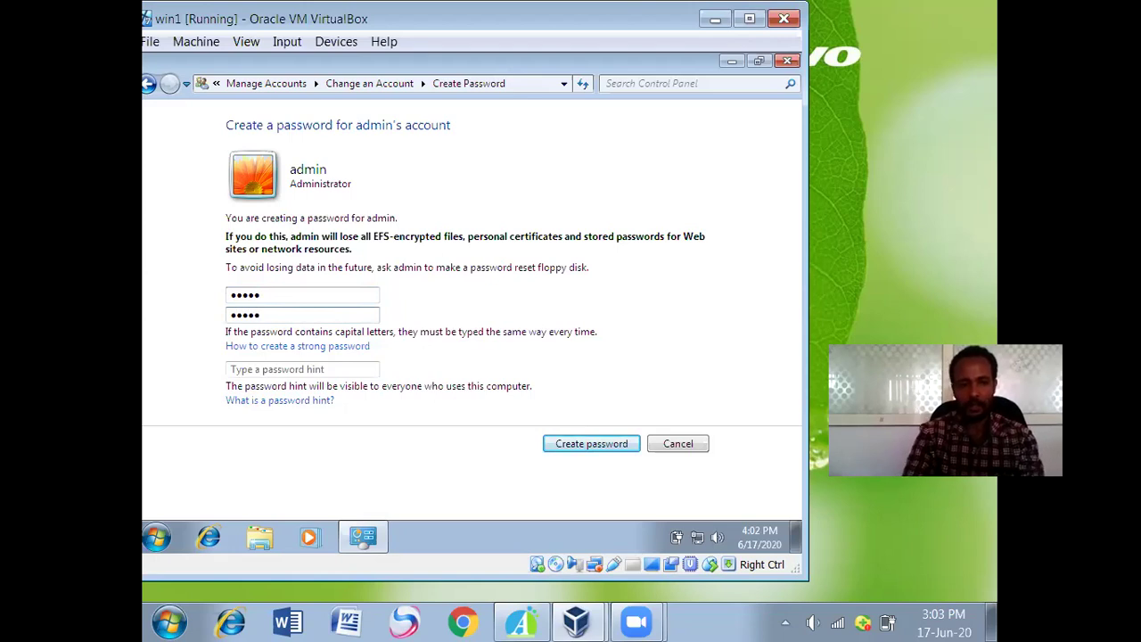
left_click(337, 370)
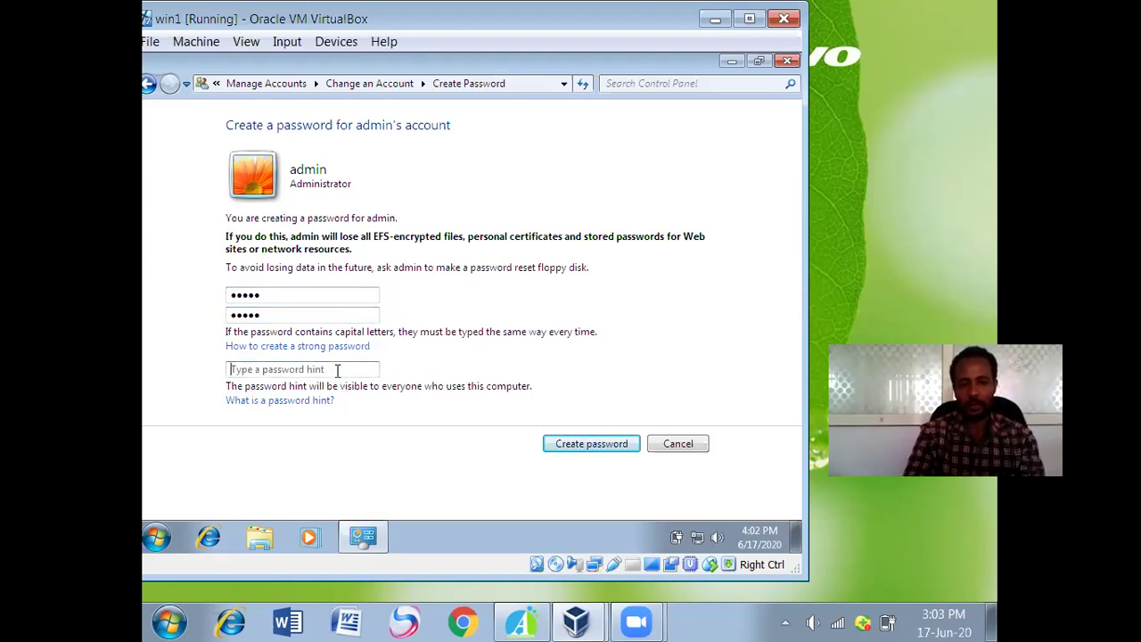
left_click(568, 448)
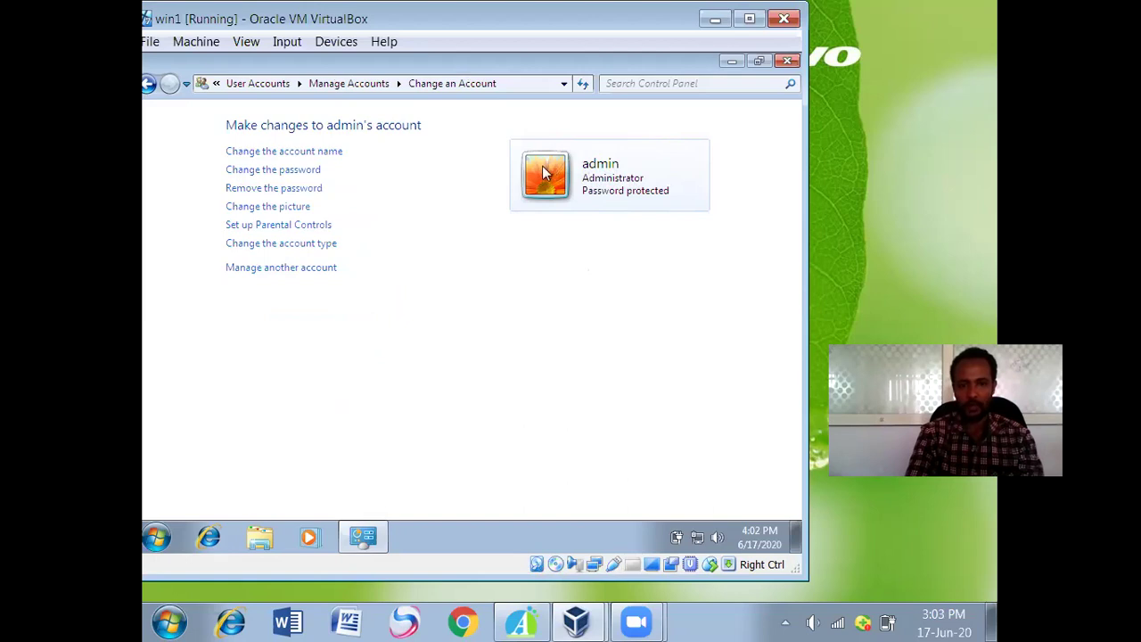
Set the admin account picture to the pink flower image.
left_click(283, 208)
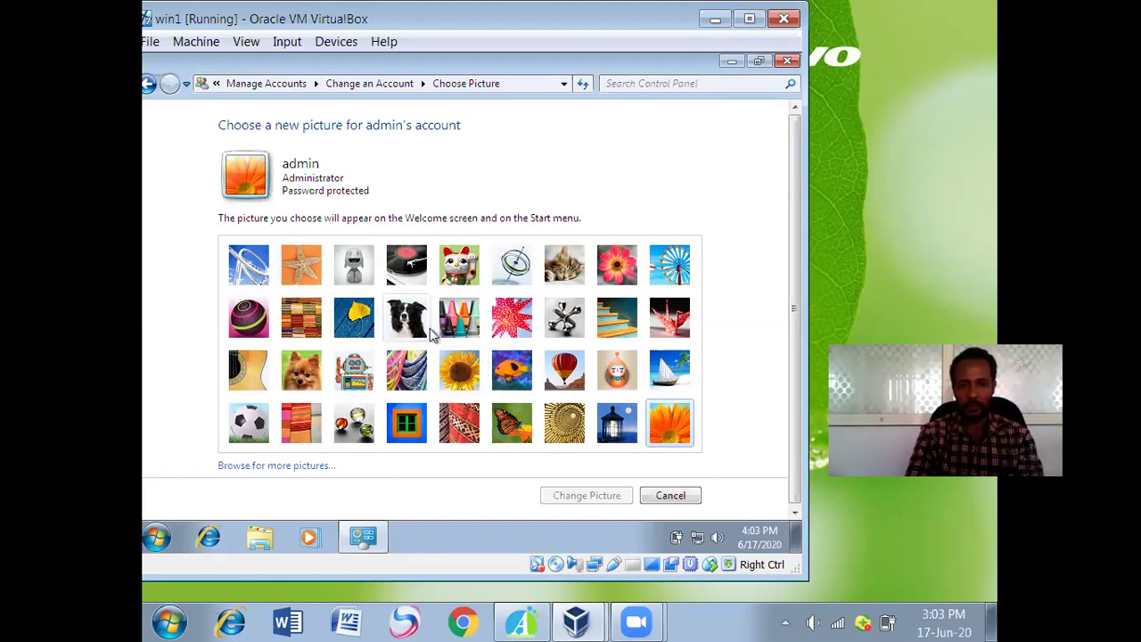
left_click(615, 274)
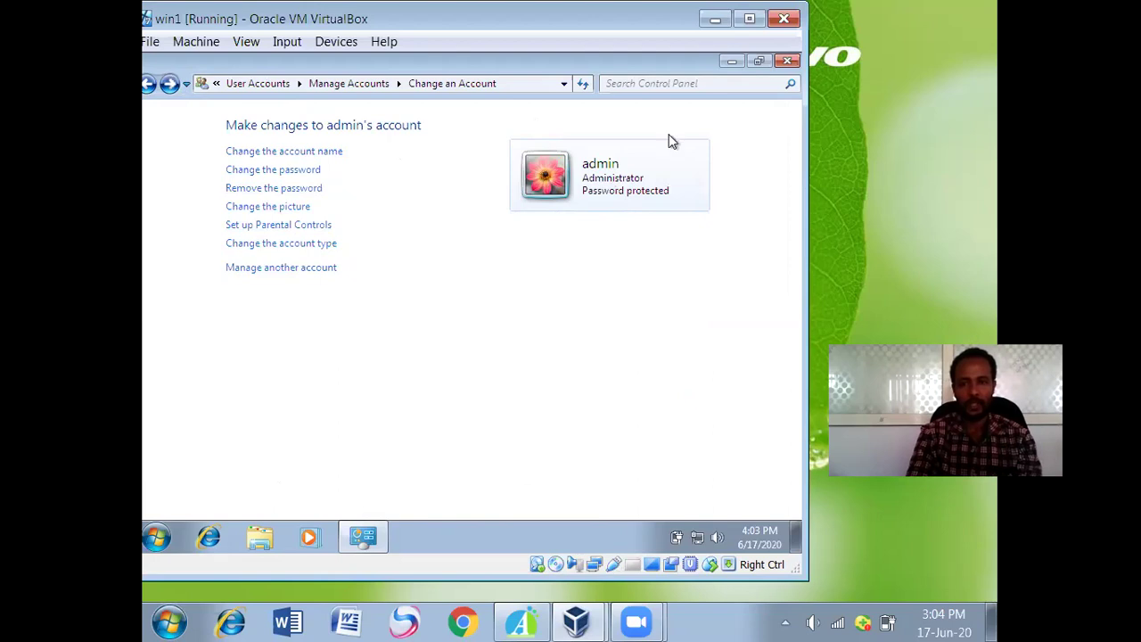
Close Control Panel and log off through the Start menu's Shut down options.
left_click(785, 63)
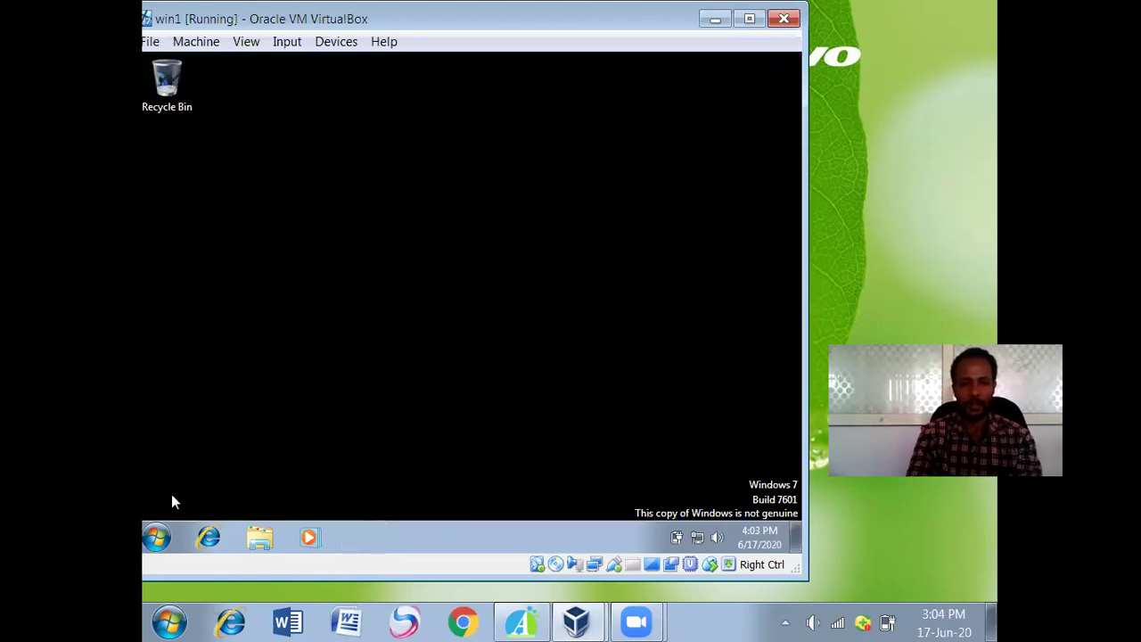
left_click(156, 536)
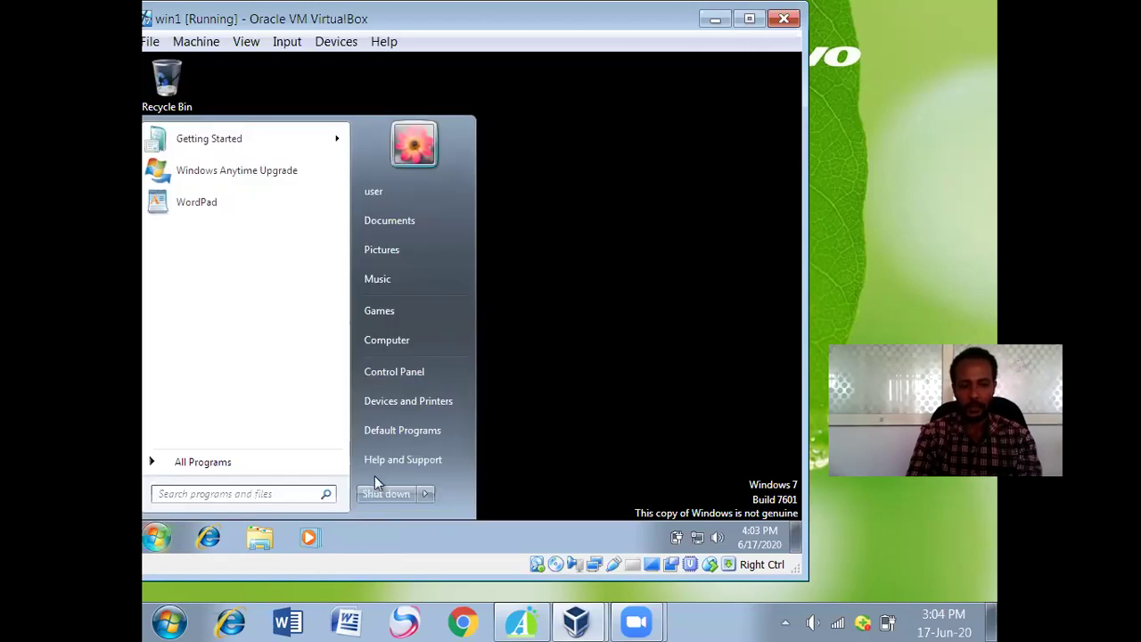
mouse_move(425, 494)
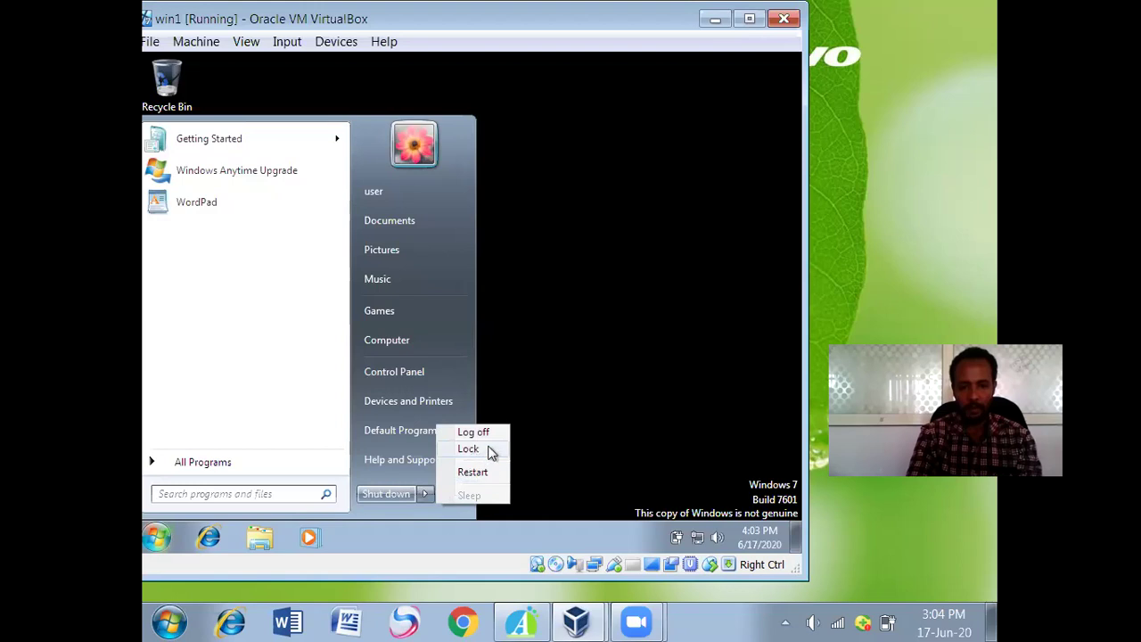
left_click(488, 434)
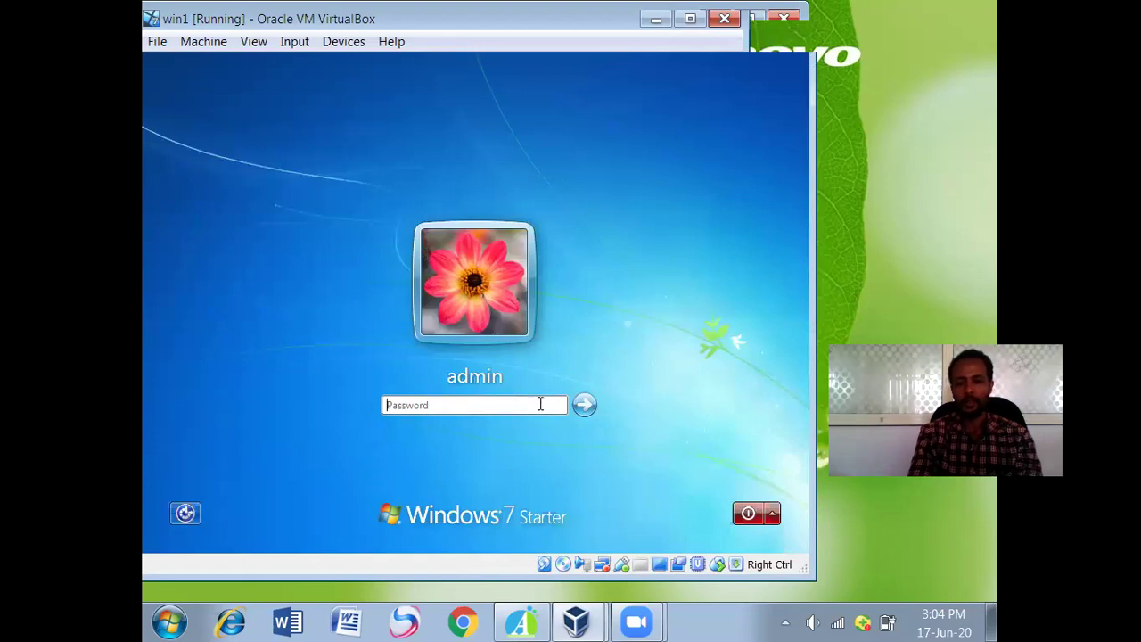
left_click(584, 406)
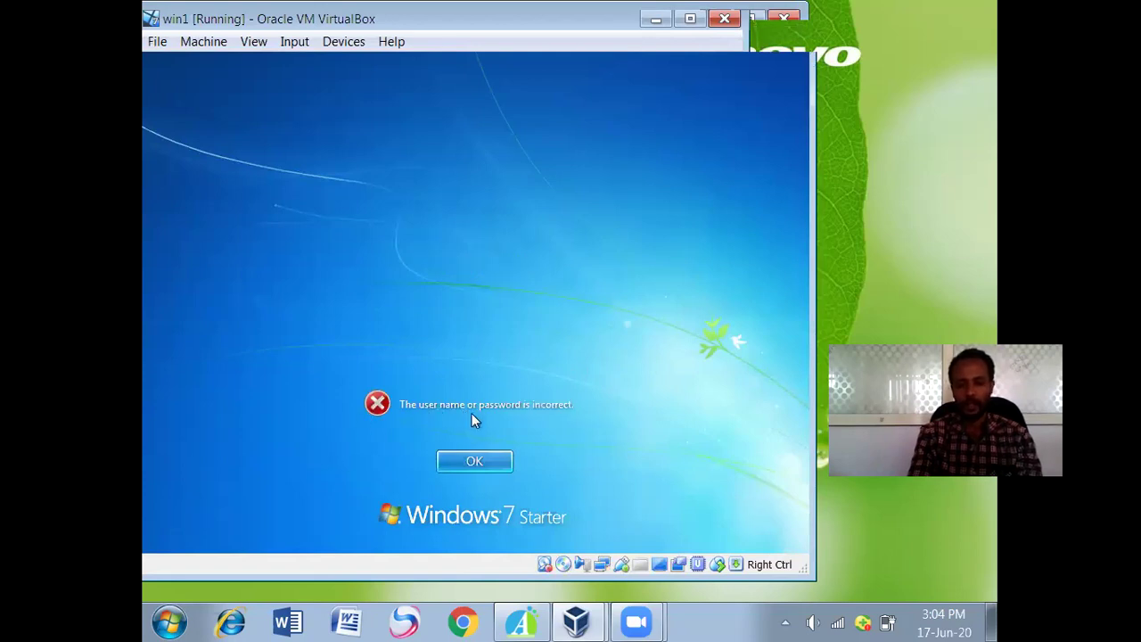
left_click(488, 454)
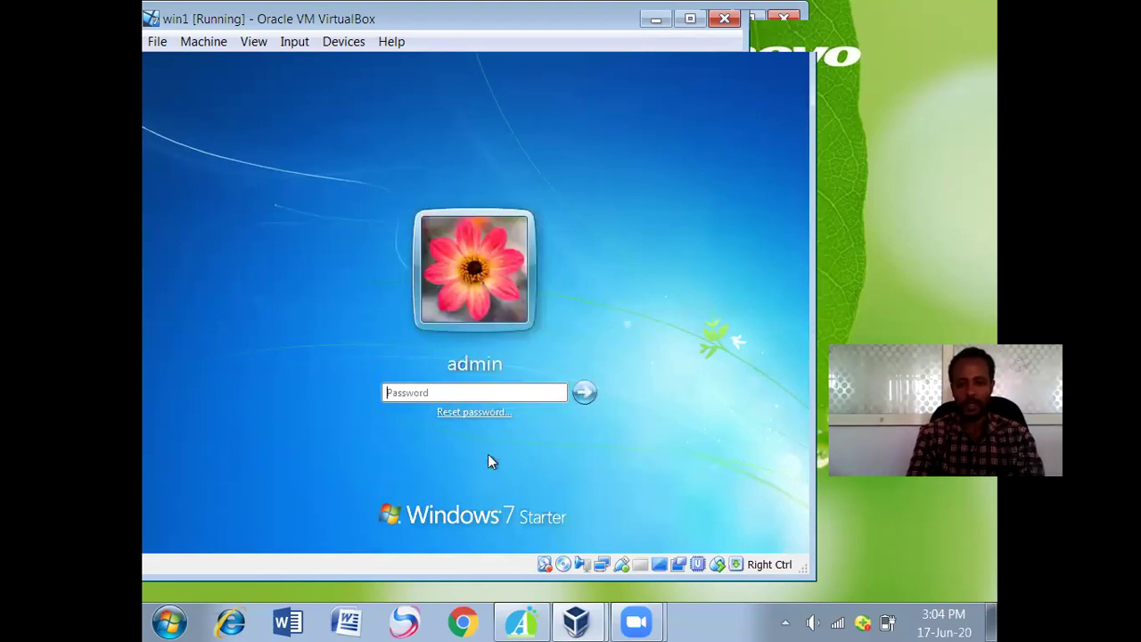
left_click(485, 390)
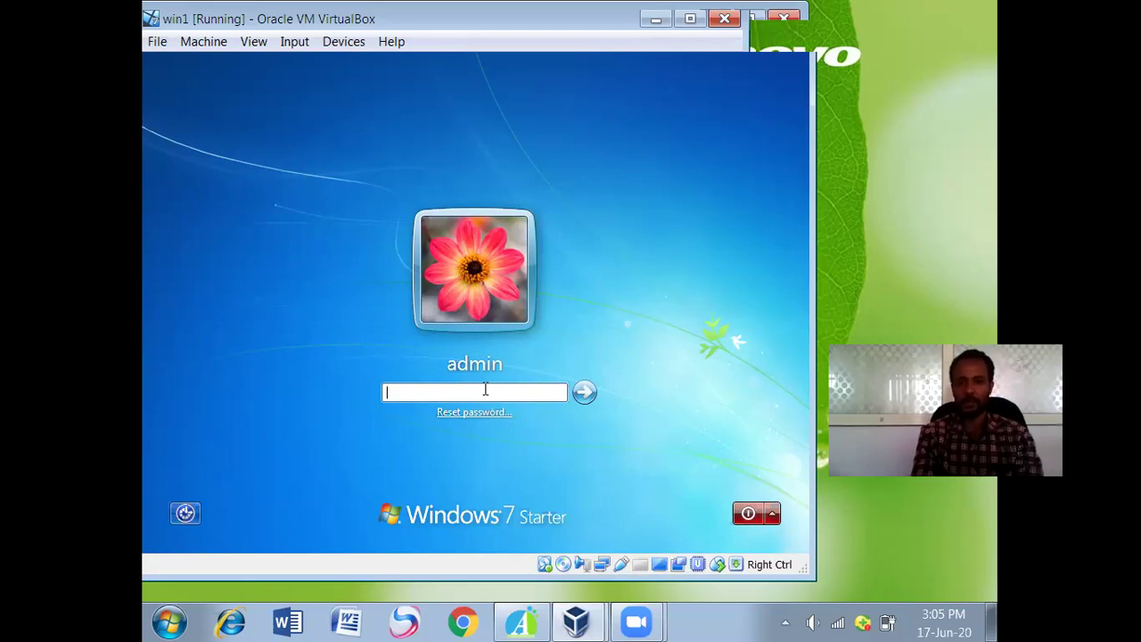
left_click(631, 346)
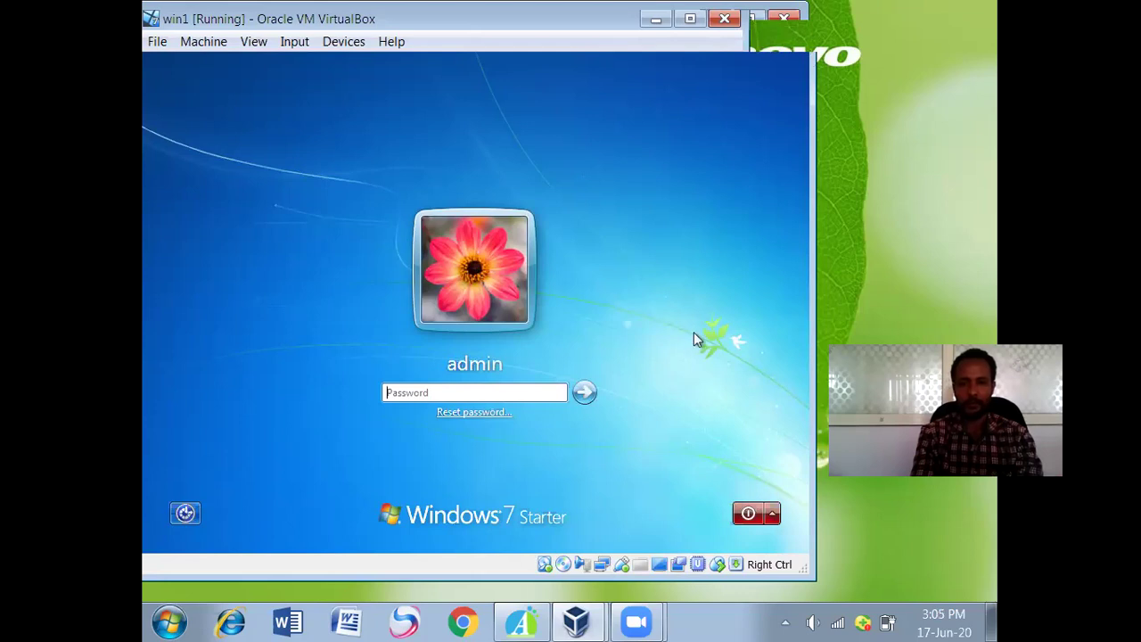
left_click(621, 89)
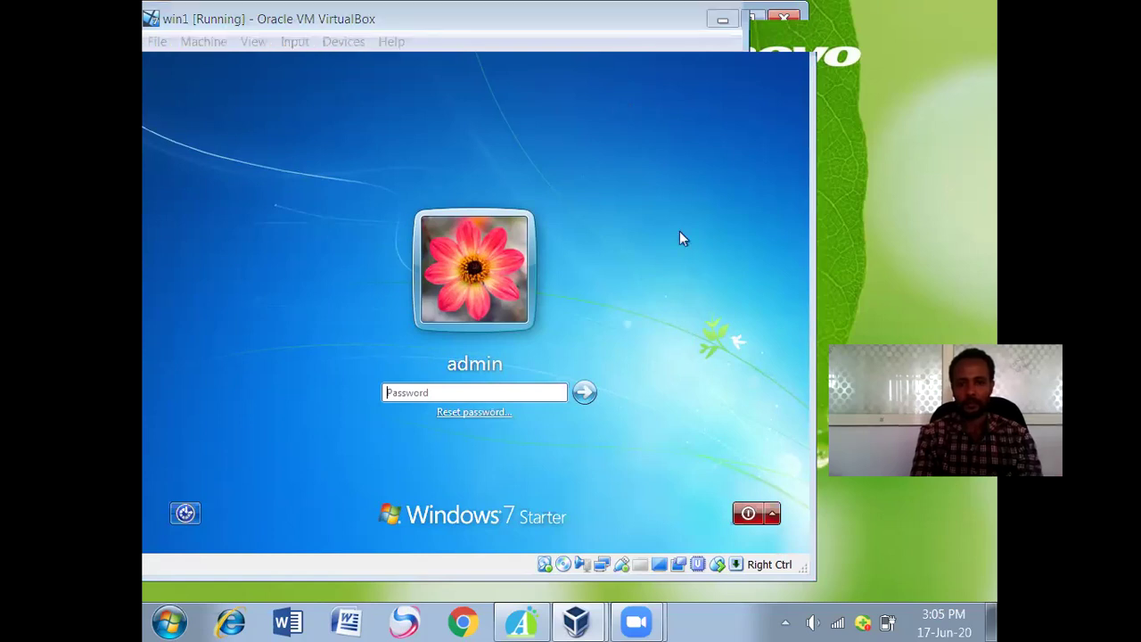